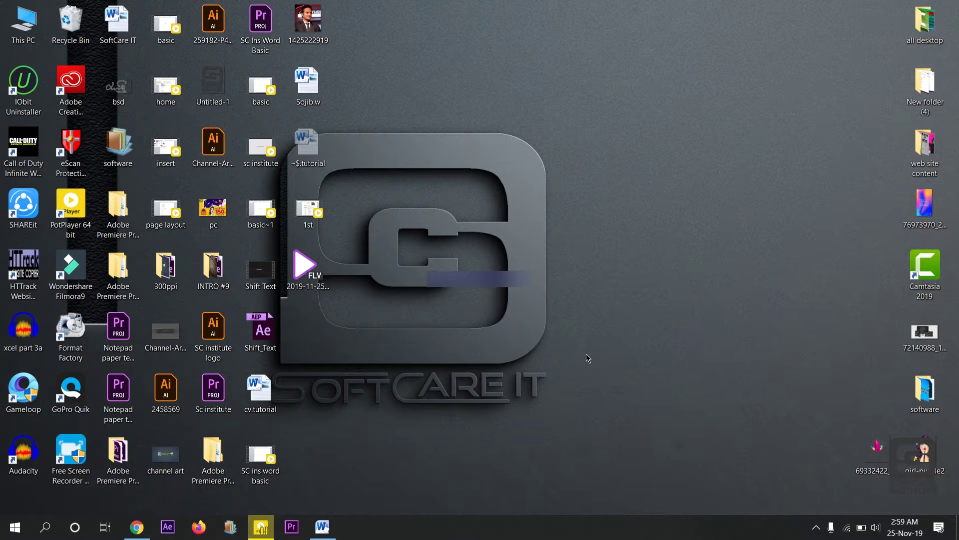
Switch to the cv.tutorial document in Word and read its first page from the title and photo through Job Experience.
click(323, 526)
scroll(482, 366, up, 20)
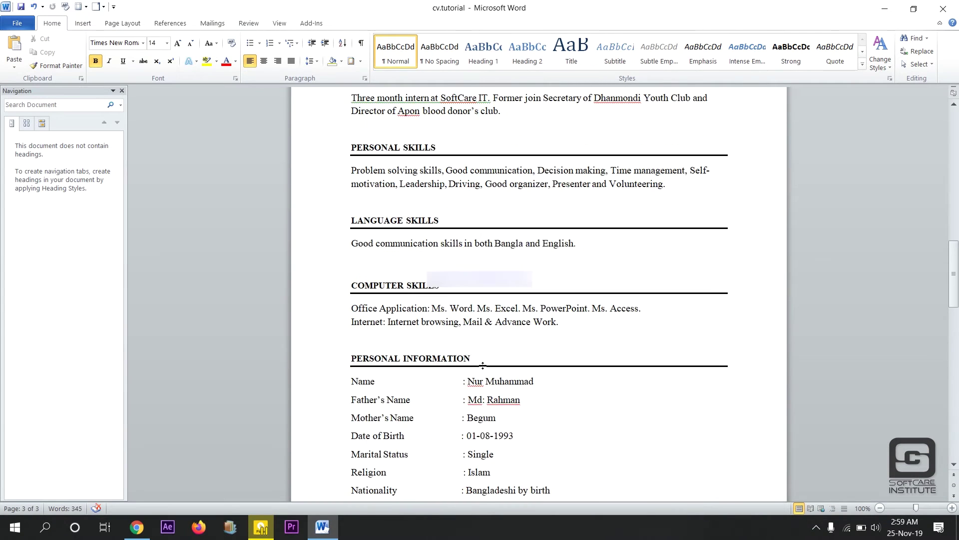
scroll(483, 365, up, 20)
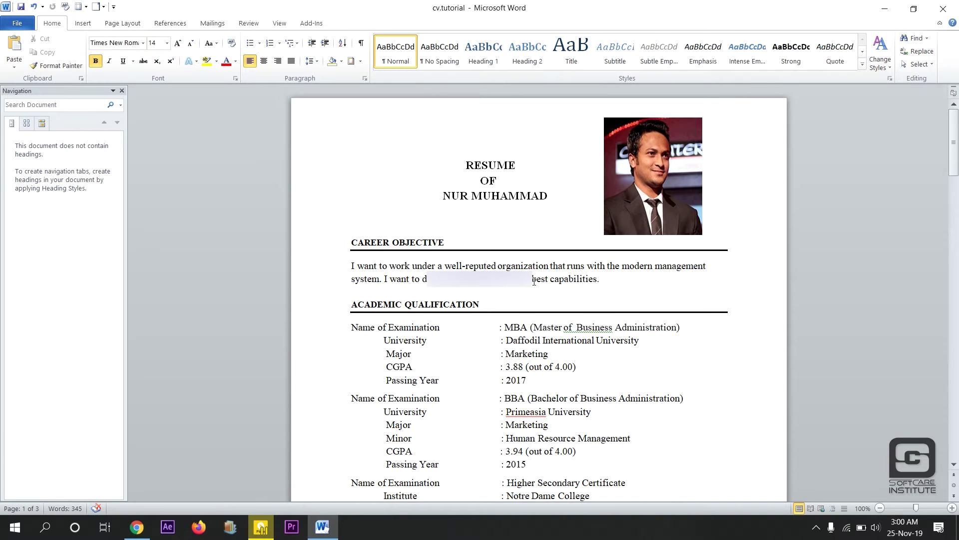
scroll(534, 281, down, 1)
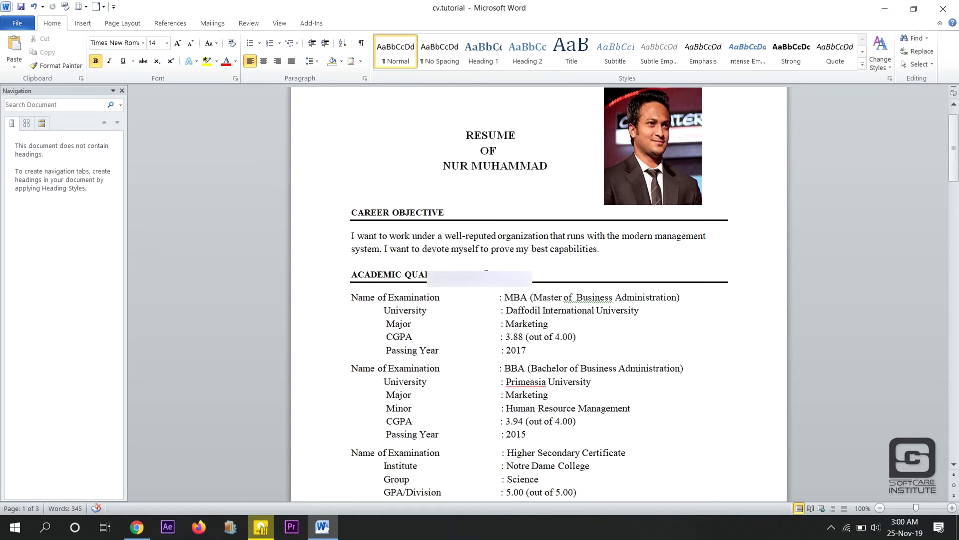
scroll(486, 270, down, 1)
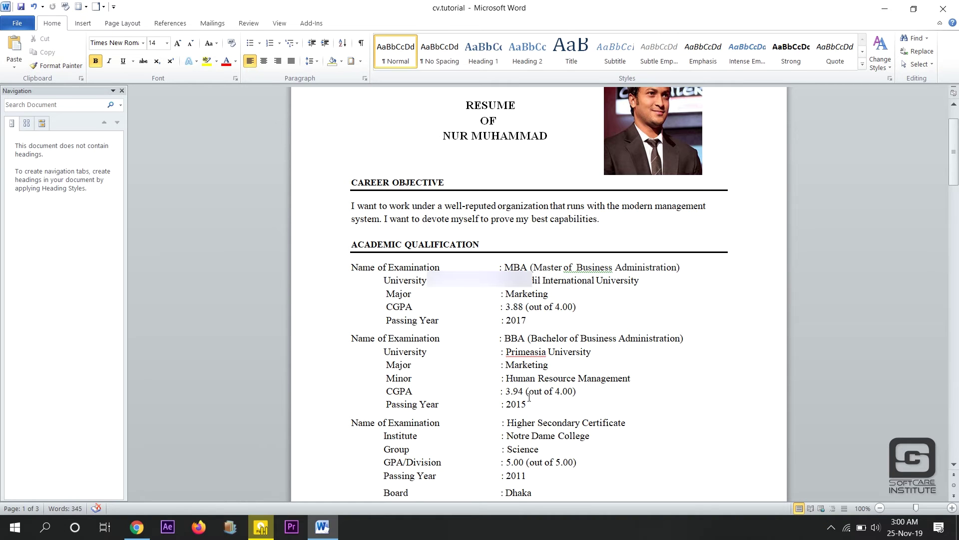
scroll(534, 394, down, 3)
scroll(534, 393, down, 1)
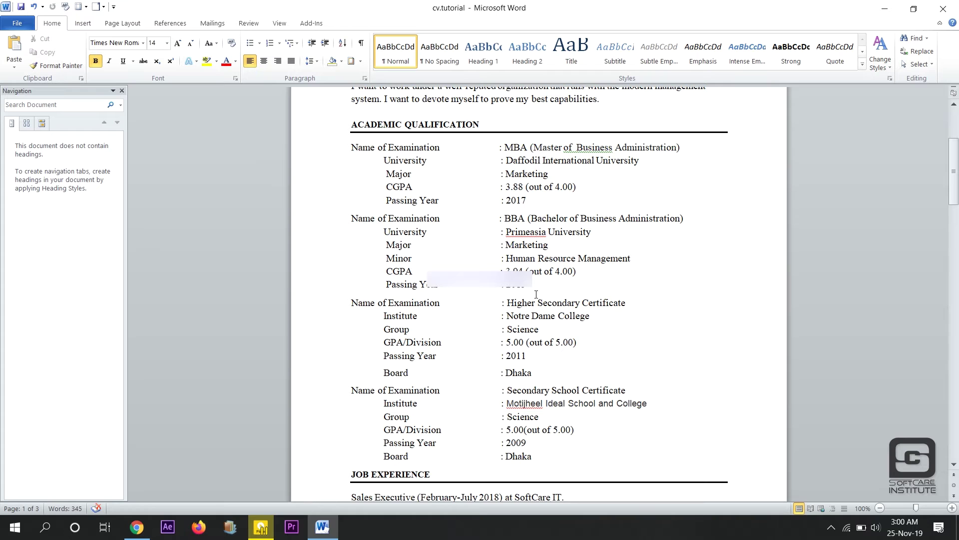
scroll(538, 296, down, 5)
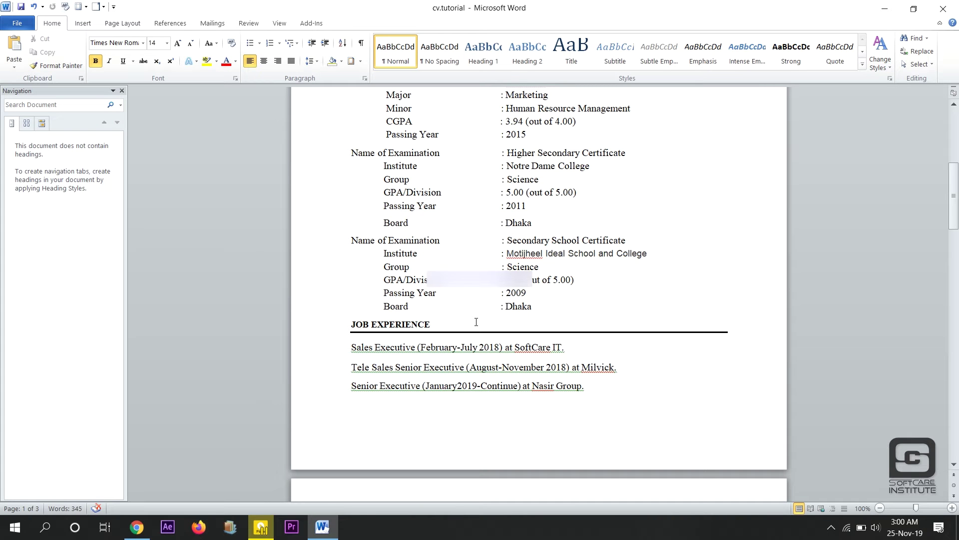
Read the remaining resume sections from Others Experience through skills, Personal Information, Communication, Reference and Declaration.
scroll(476, 322, down, 7)
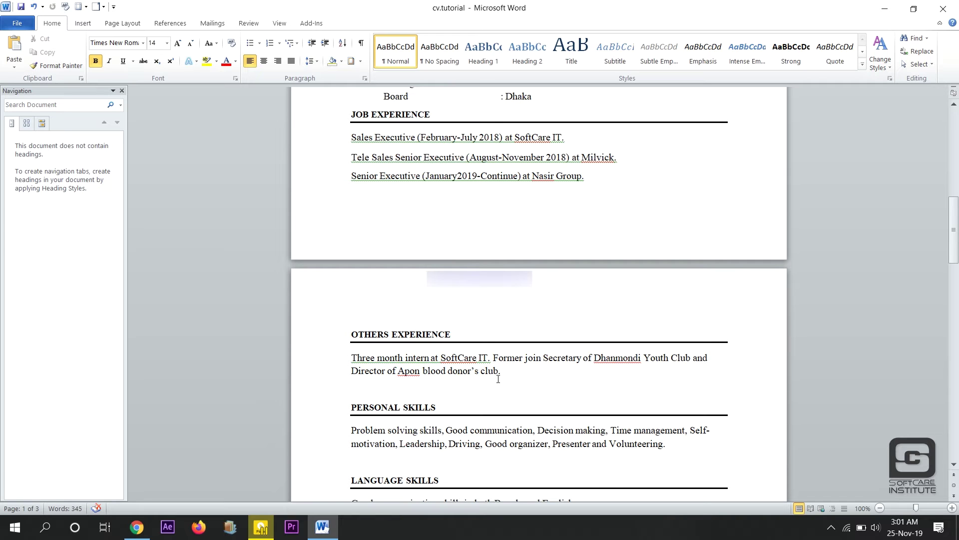
scroll(498, 379, down, 1)
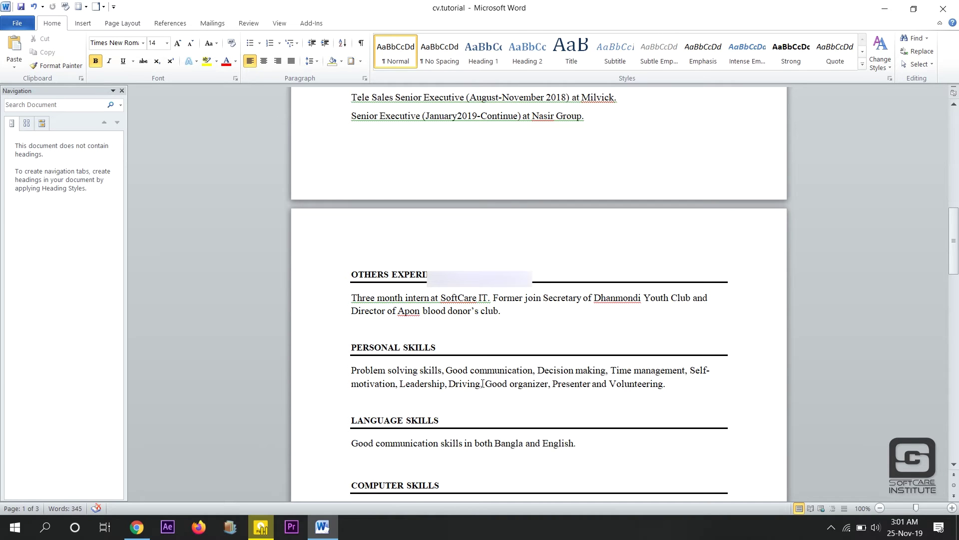
scroll(482, 384, down, 2)
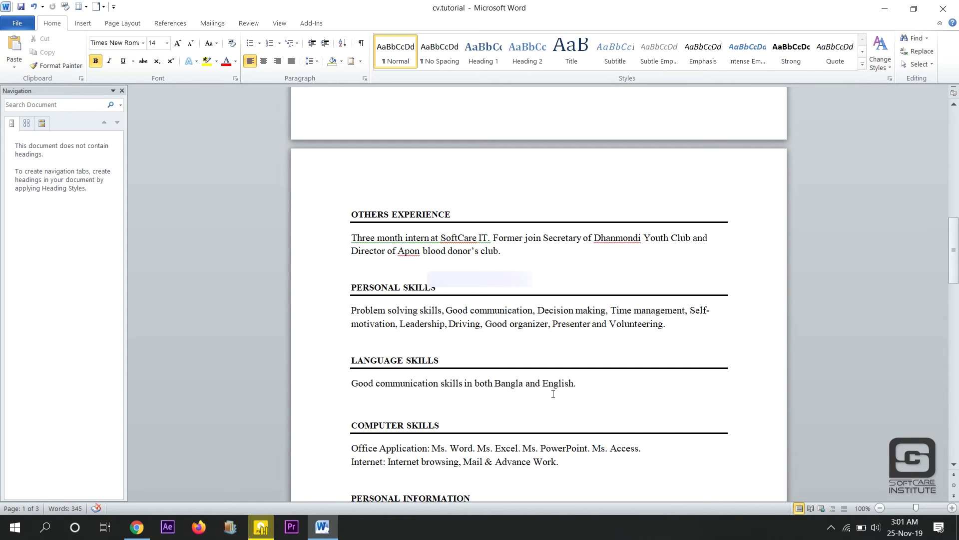
scroll(552, 394, down, 4)
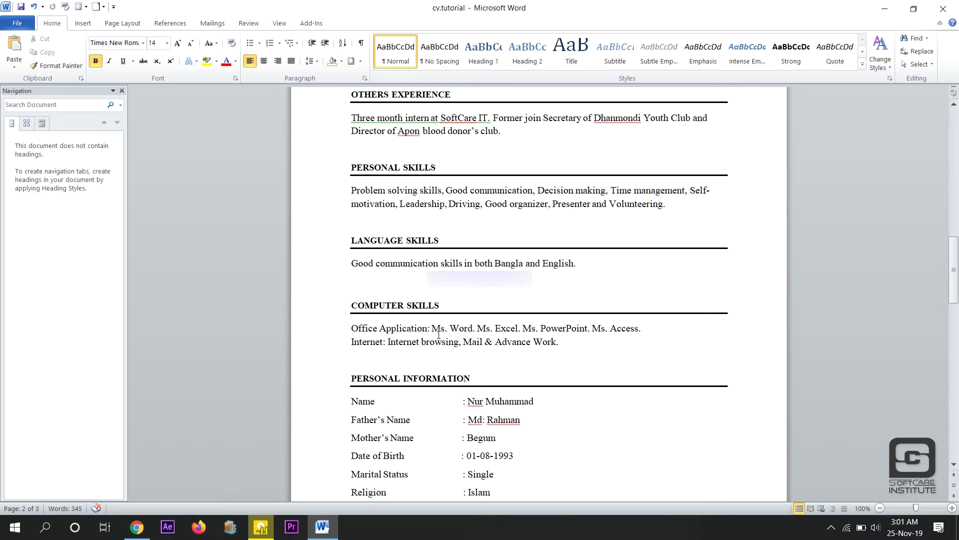
scroll(438, 335, down, 3)
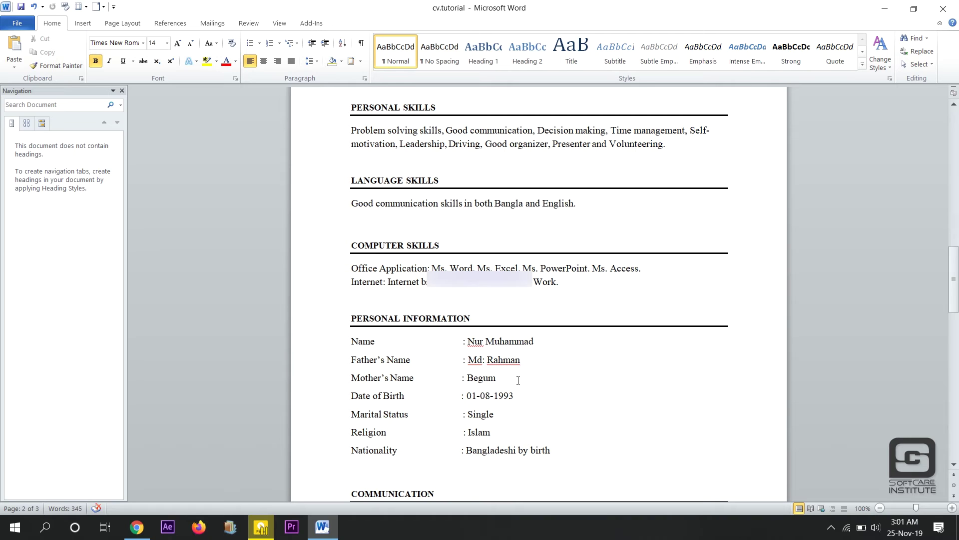
scroll(514, 379, down, 8)
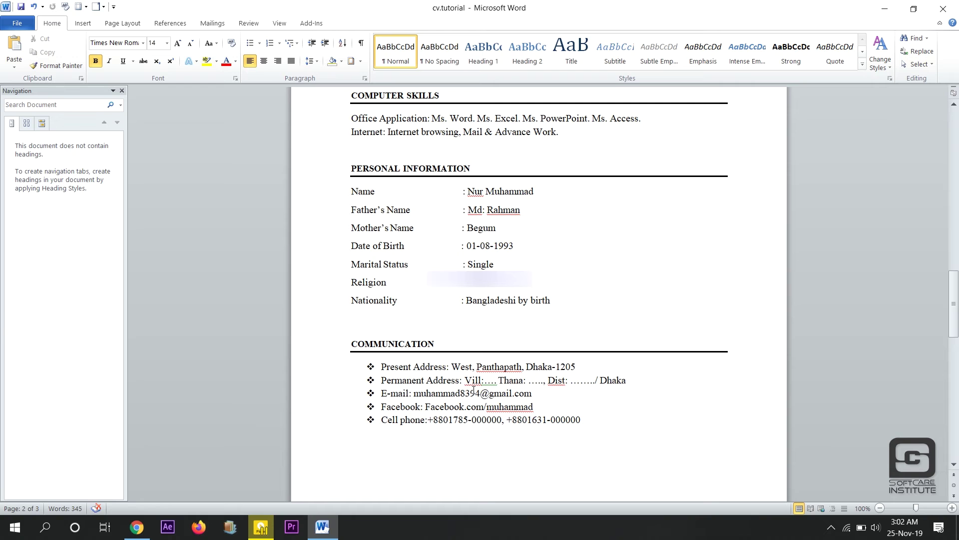
scroll(473, 389, down, 10)
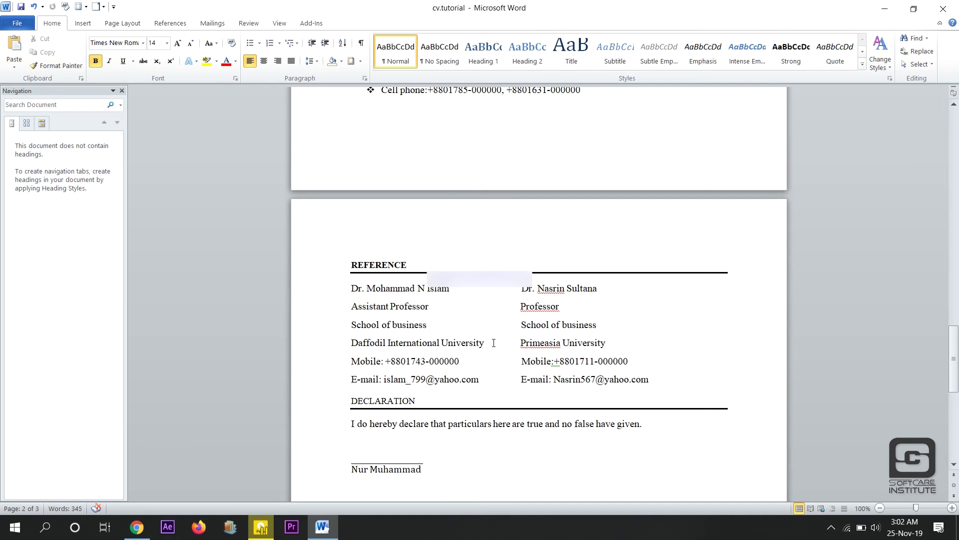
scroll(494, 343, down, 2)
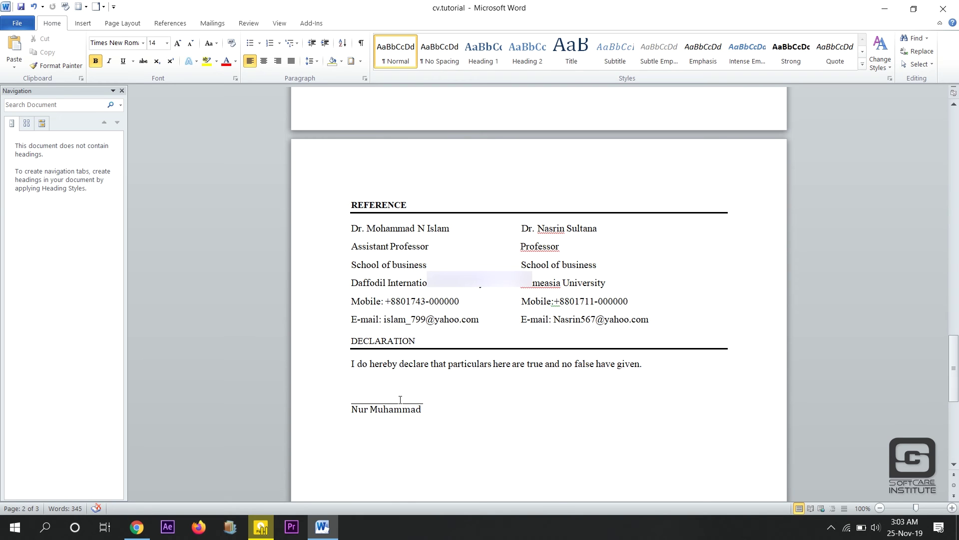
Skim the whole resume again from the title and photo to the Declaration, checking the overall layout and section order.
scroll(400, 400, up, 20)
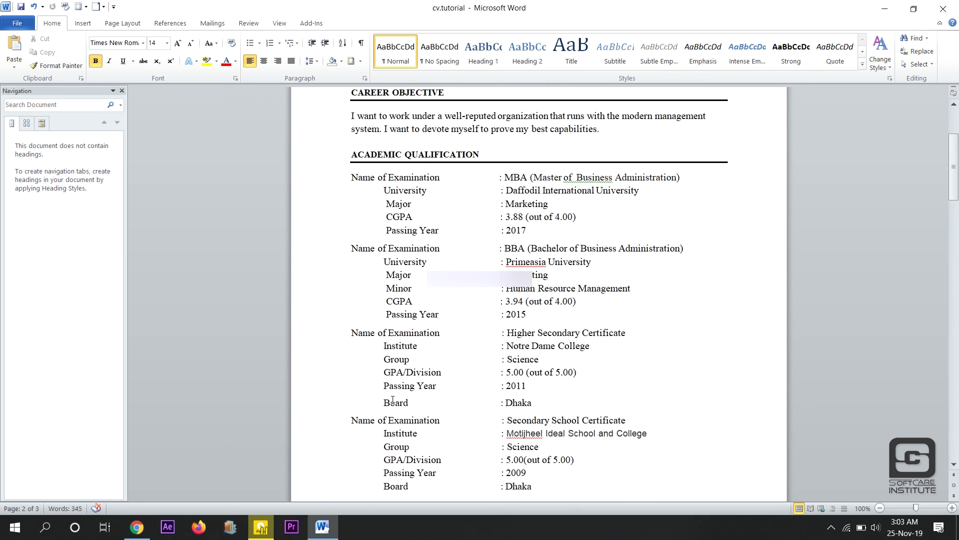
scroll(392, 400, up, 5)
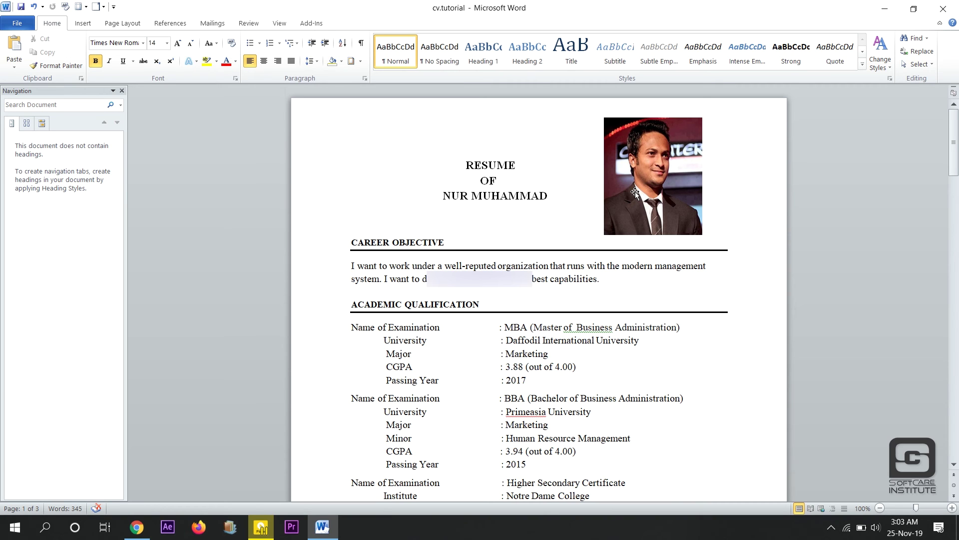
scroll(635, 192, down, 8)
scroll(635, 192, up, 8)
scroll(467, 251, down, 20)
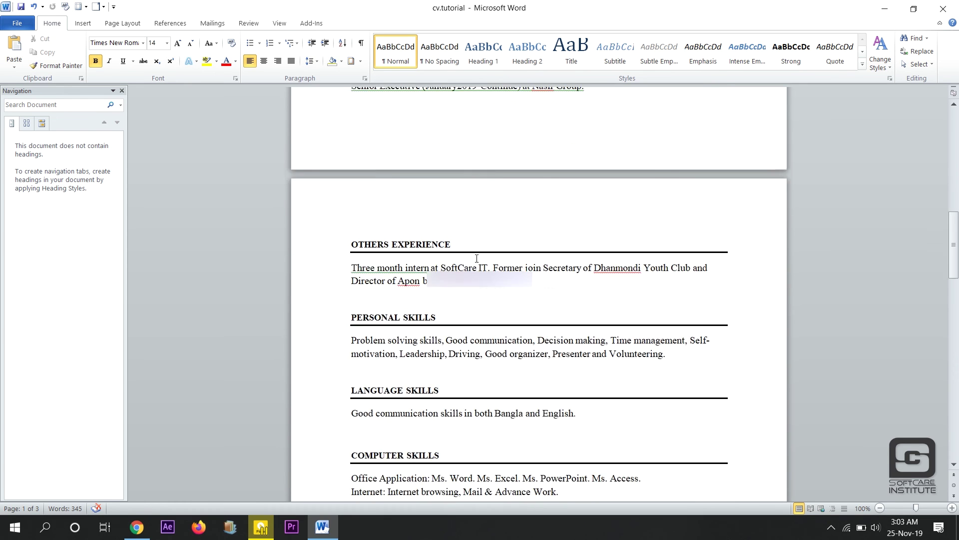
scroll(477, 259, down, 9)
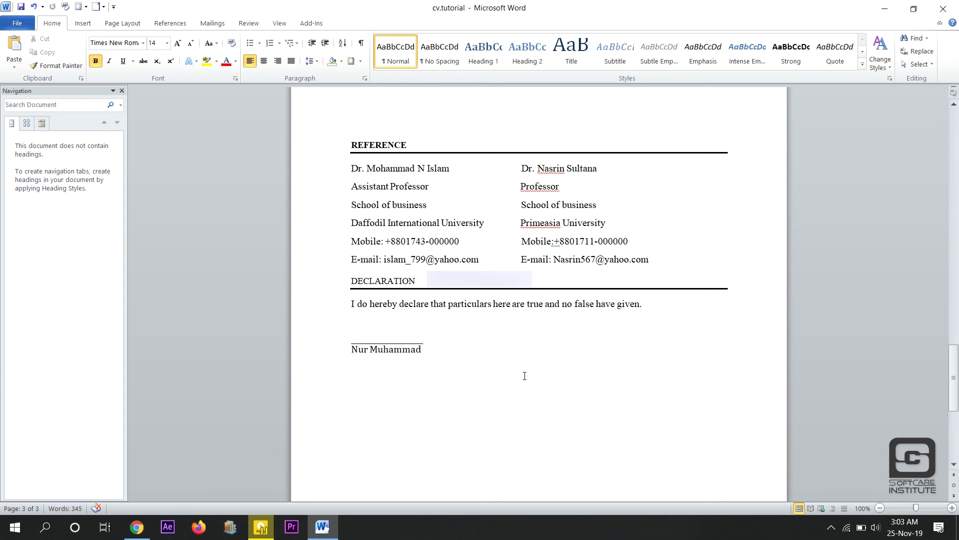
scroll(524, 376, up, 15)
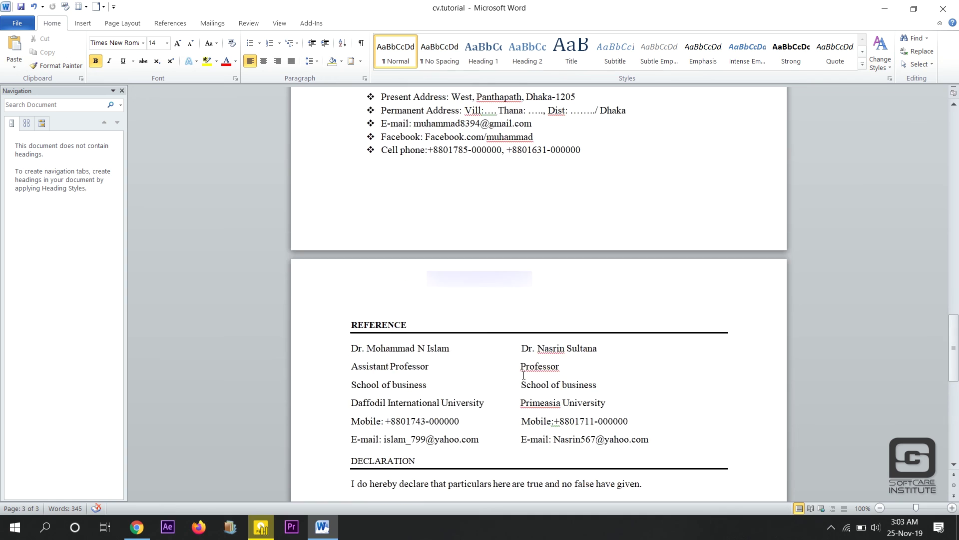
scroll(524, 375, up, 15)
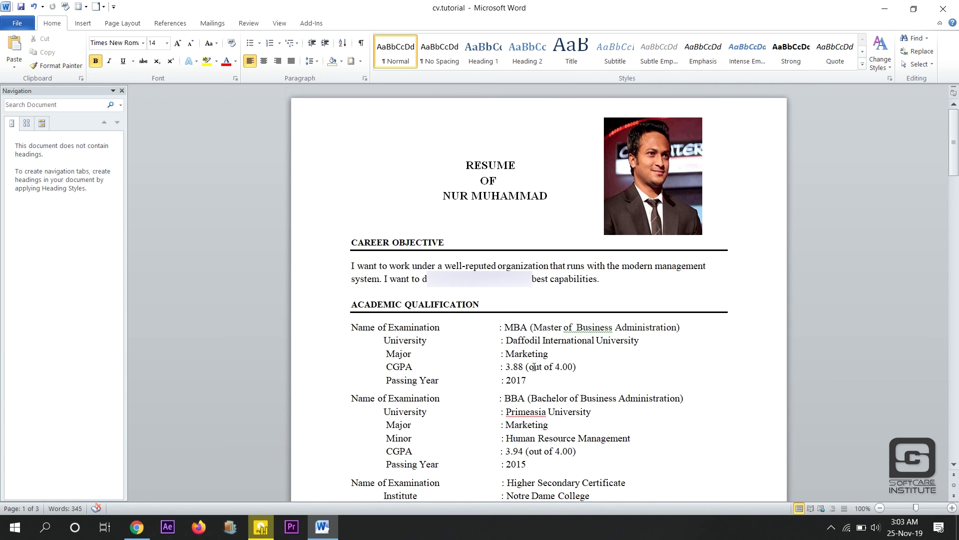
scroll(533, 367, down, 10)
scroll(533, 367, down, 2)
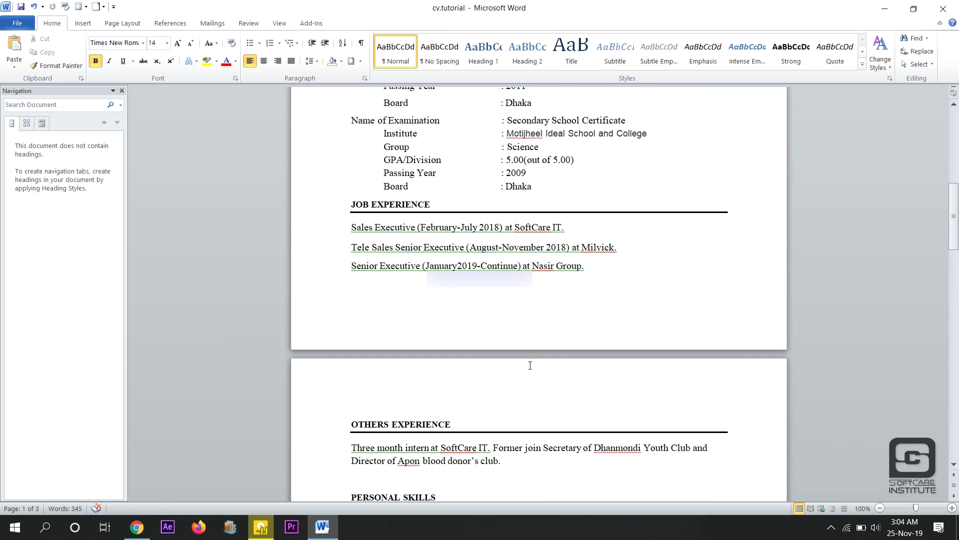
scroll(531, 365, up, 4)
scroll(529, 365, down, 7)
scroll(587, 352, down, 4)
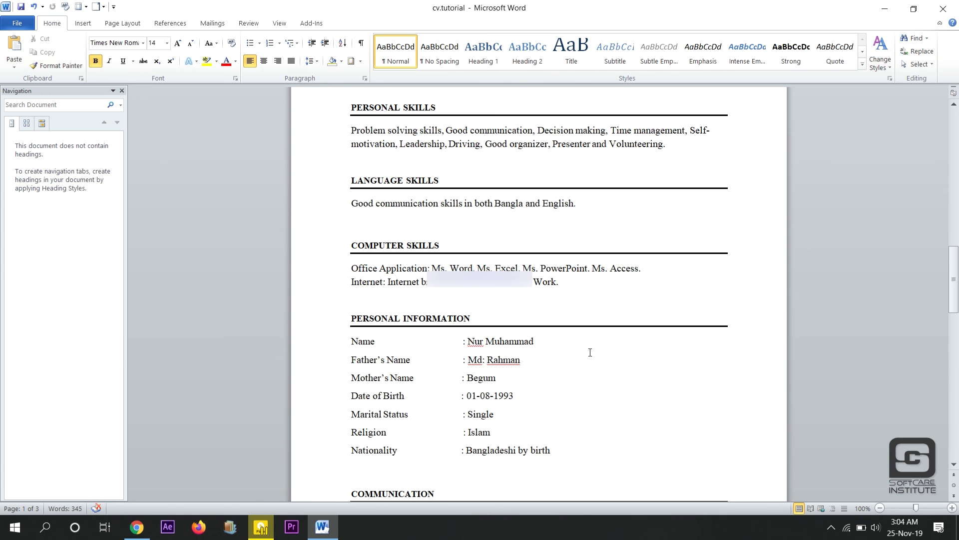
click(831, 526)
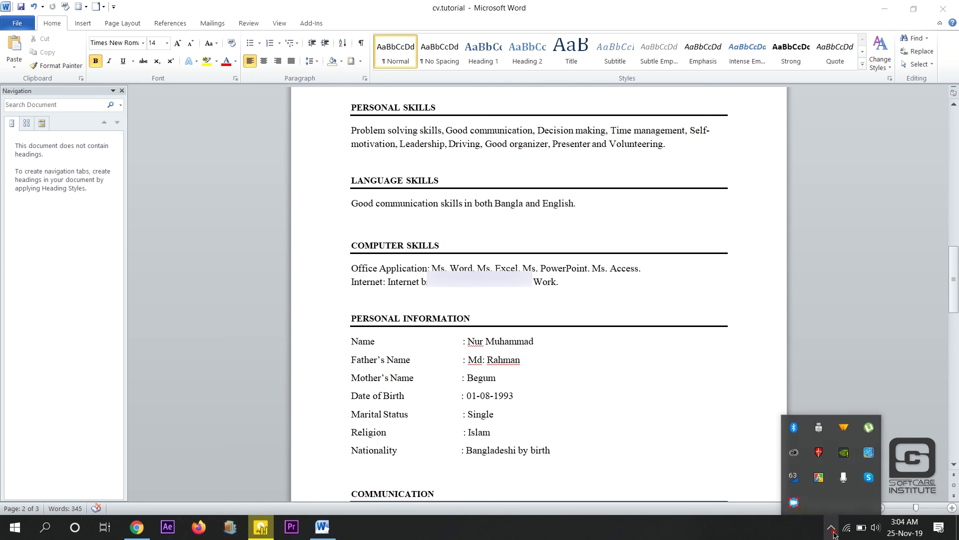
right_click(794, 502)
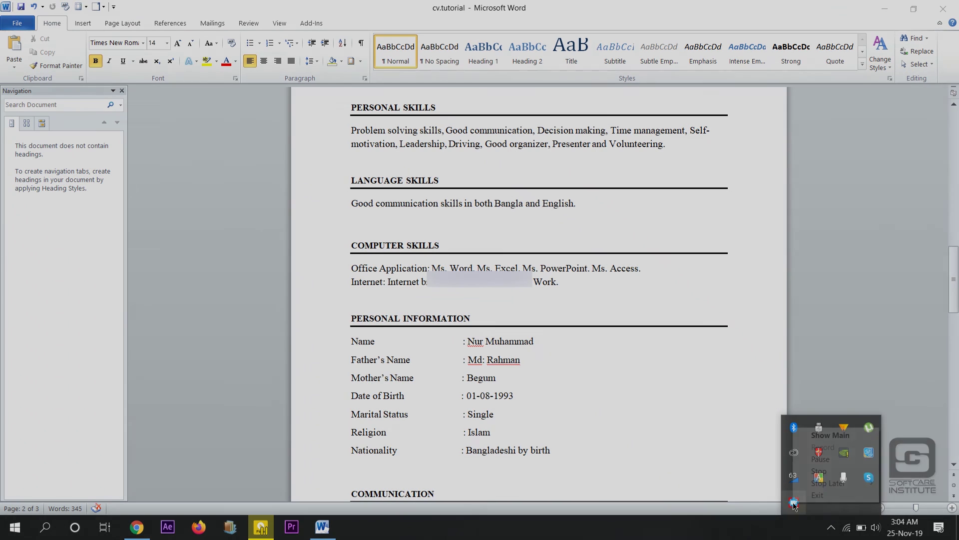
click(817, 471)
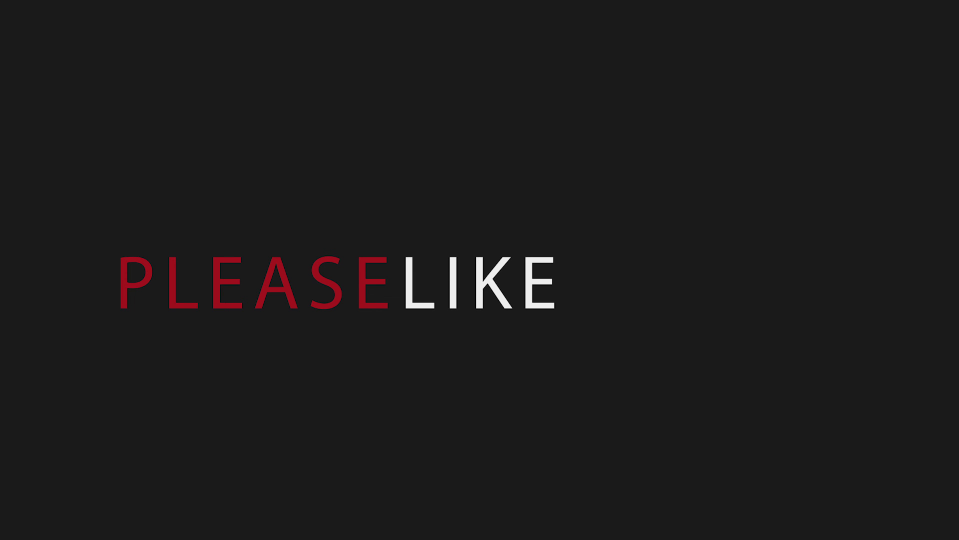